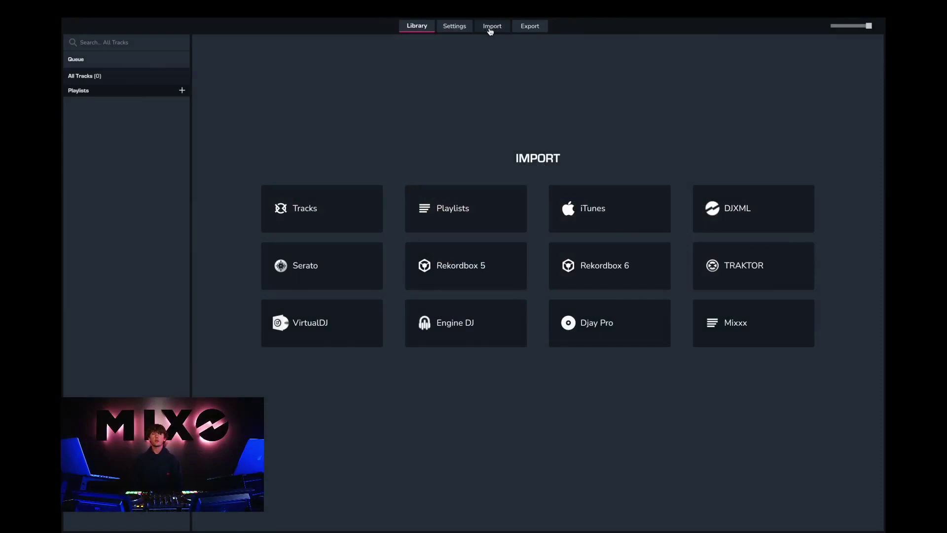
# Choose VirtualDJ as the import source with only the UK Rap playlist selected.
pyautogui.click(493, 27)
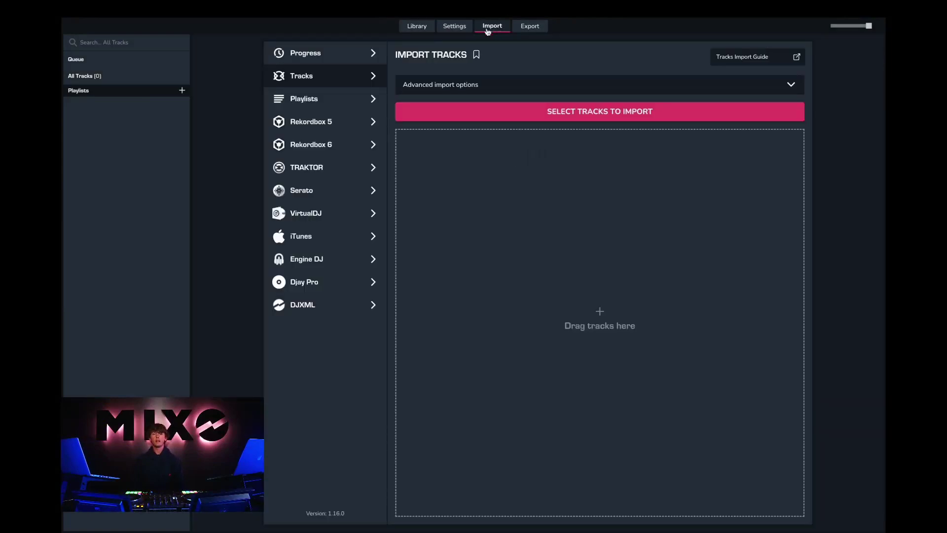
pyautogui.click(303, 217)
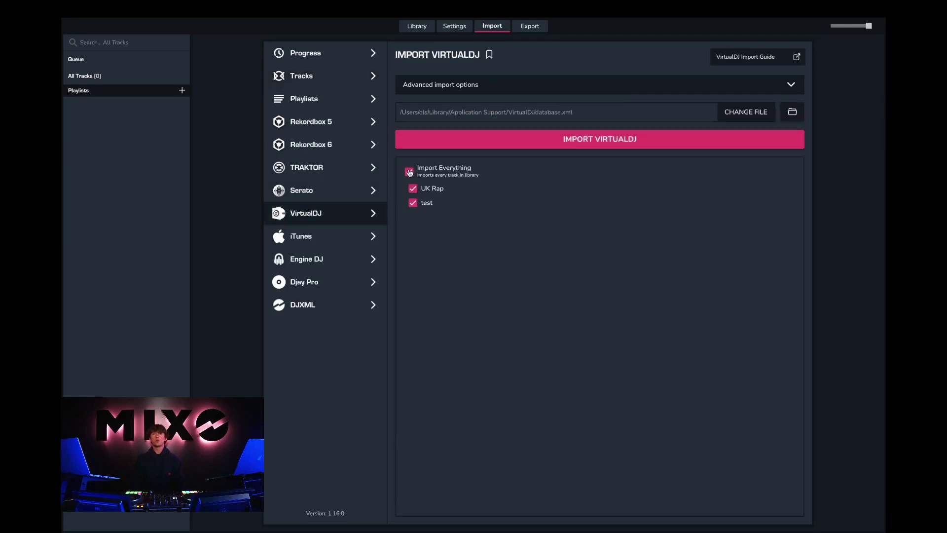
pyautogui.click(409, 172)
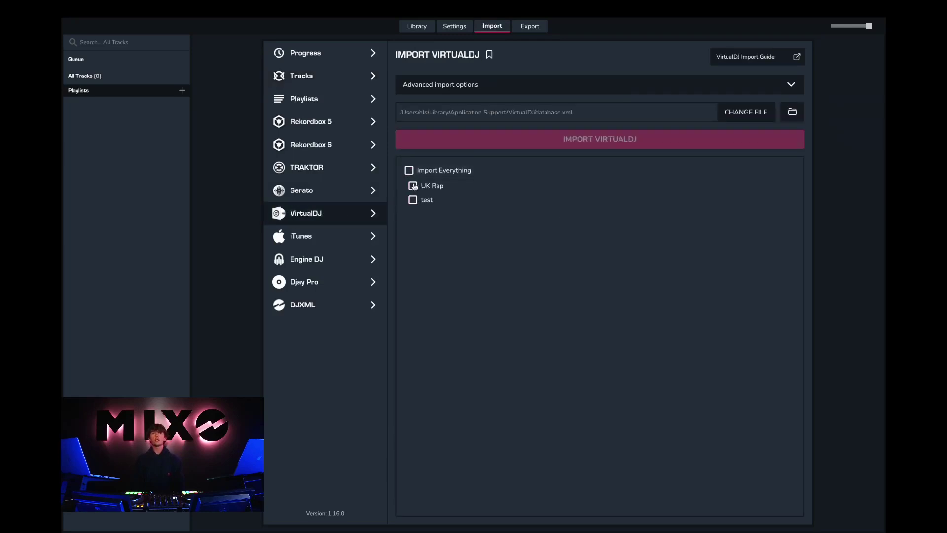
pyautogui.click(414, 186)
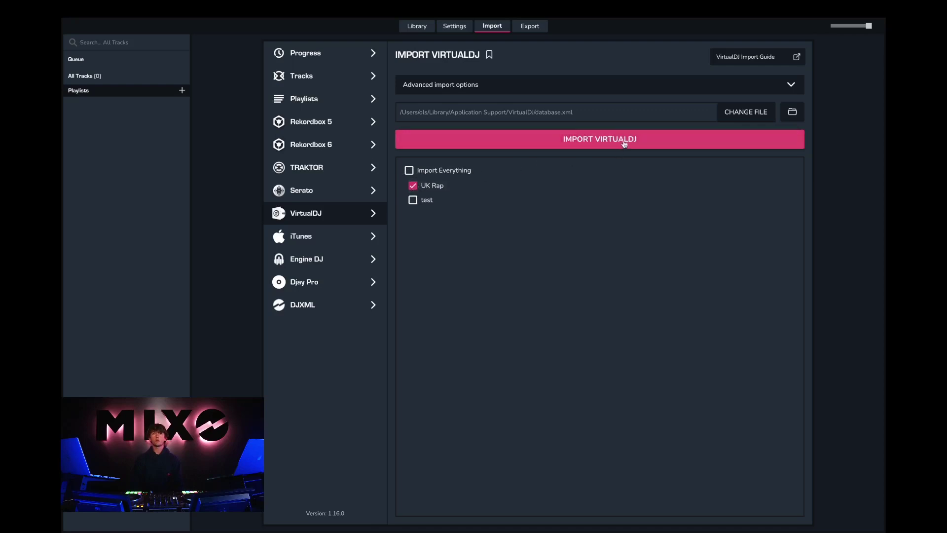
# Run the VirtualDJ import of the UK Rap playlist and dismiss the completion message.
pyautogui.click(601, 141)
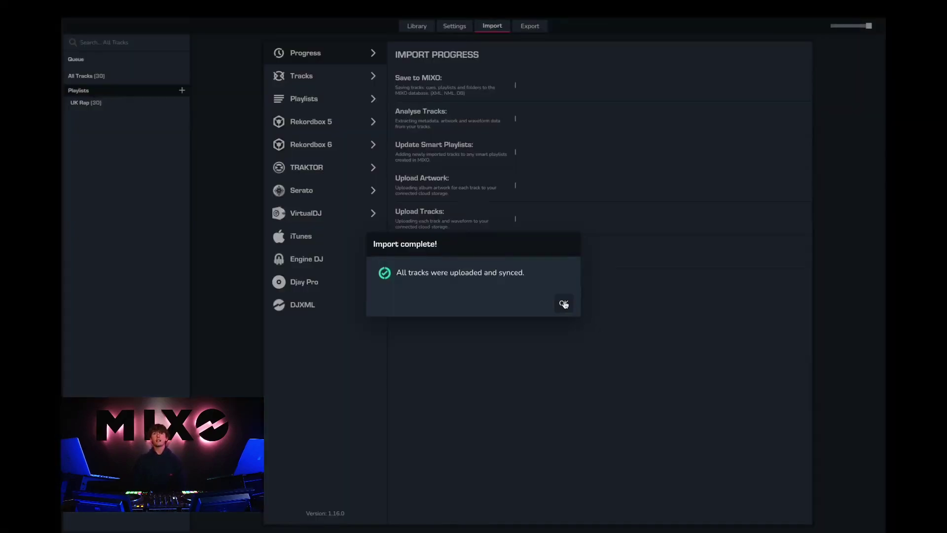
pyautogui.click(565, 305)
pyautogui.moveTo(97, 103)
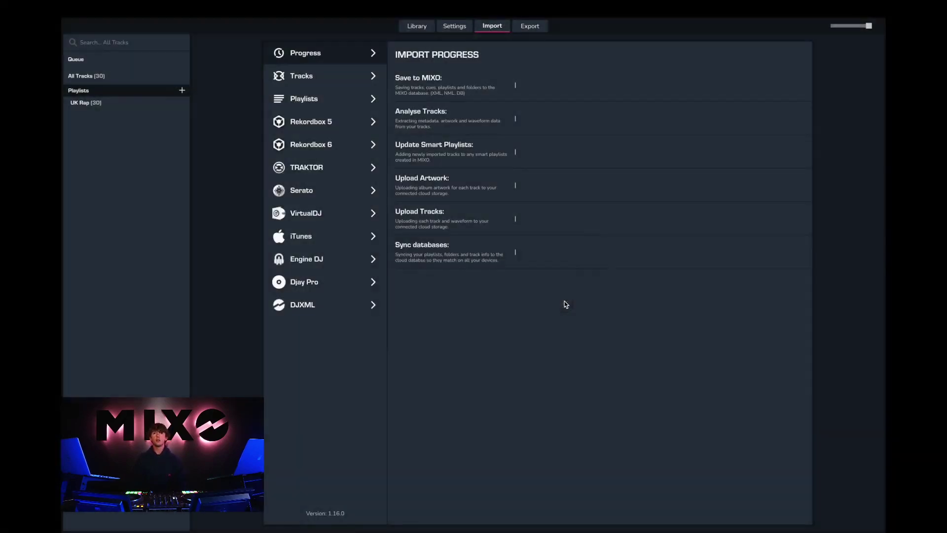
# Open the UK Rap playlist in the library and preview Elastic (Dirty).
pyautogui.click(94, 102)
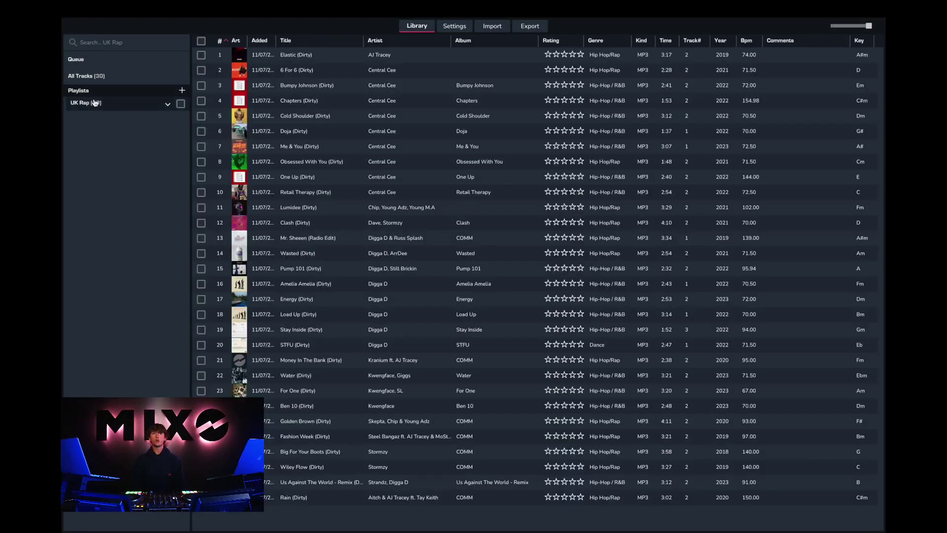
pyautogui.doubleClick(285, 58)
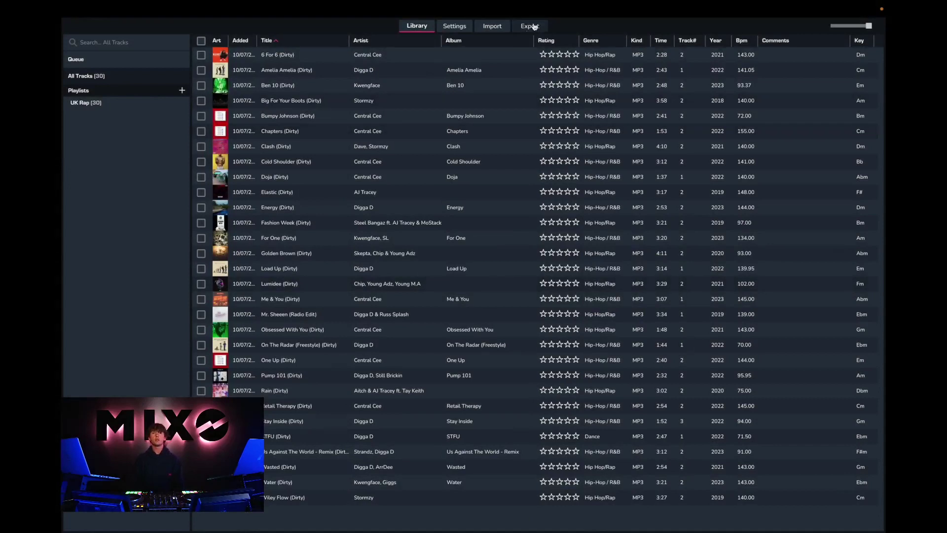
# Export everything, including the UK Rap playlist, to TRAKTOR.
pyautogui.click(528, 28)
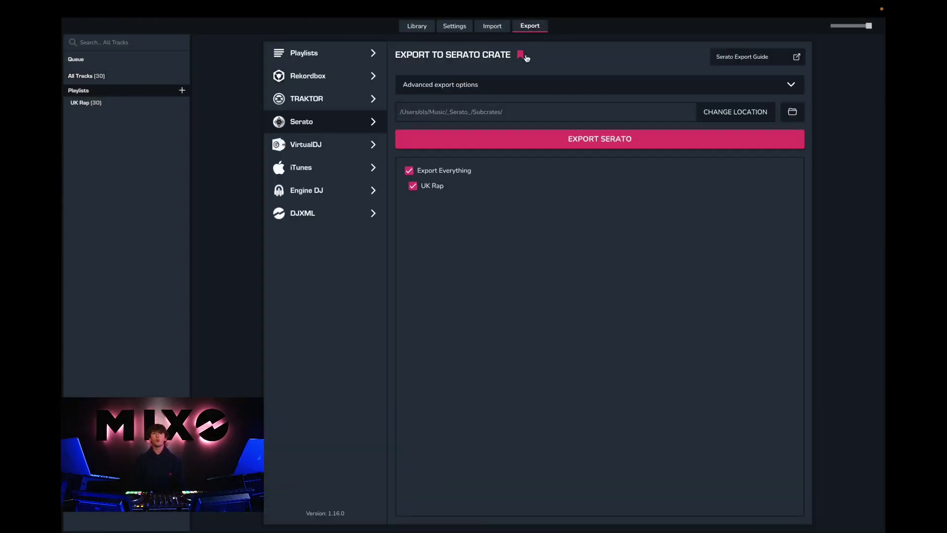
pyautogui.click(301, 98)
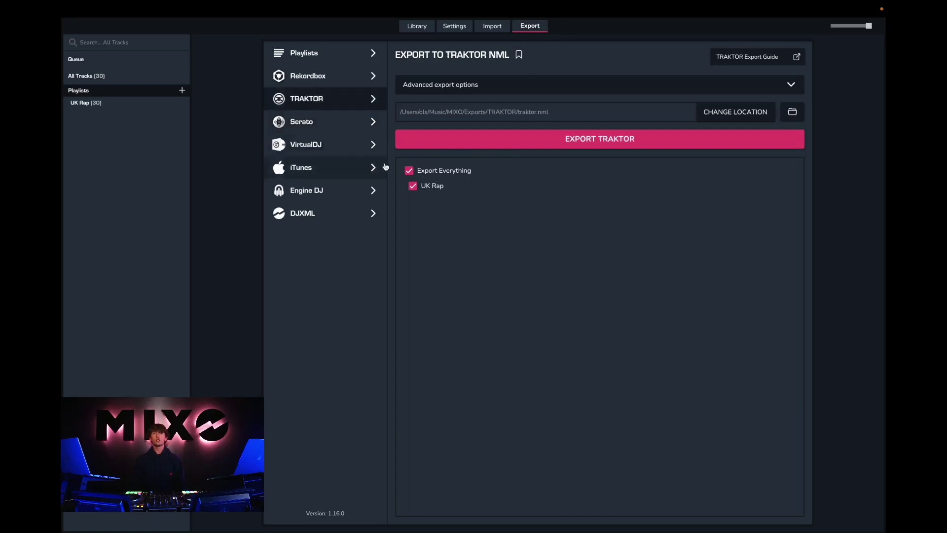
pyautogui.click(409, 170)
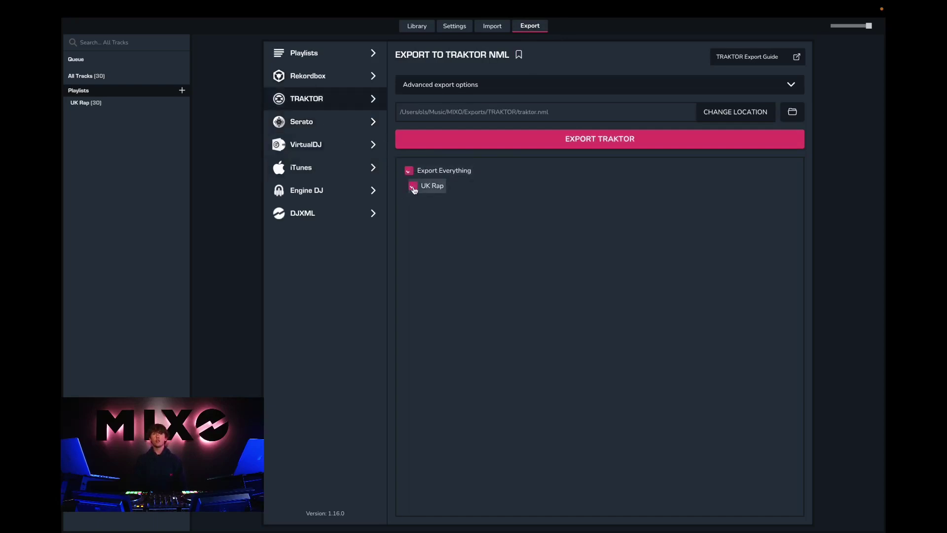
pyautogui.click(600, 145)
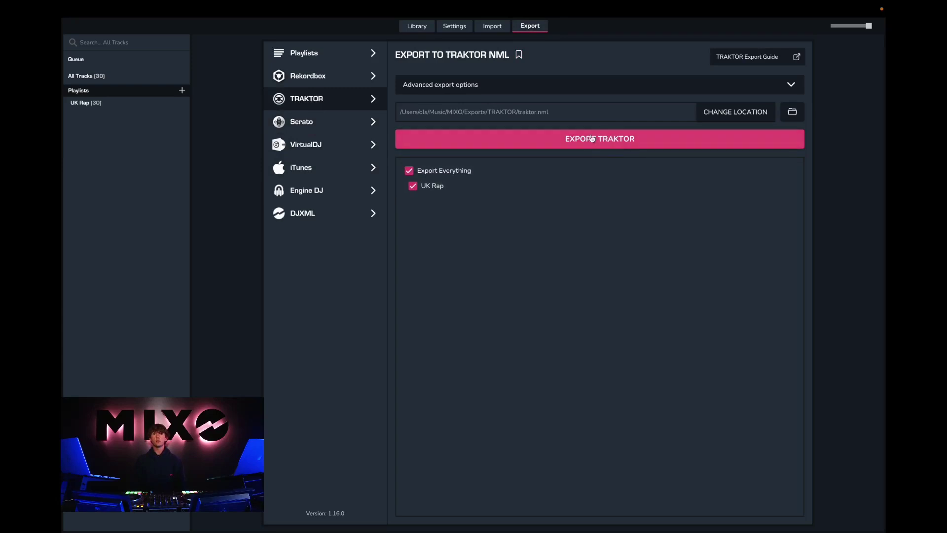
pyautogui.click(592, 139)
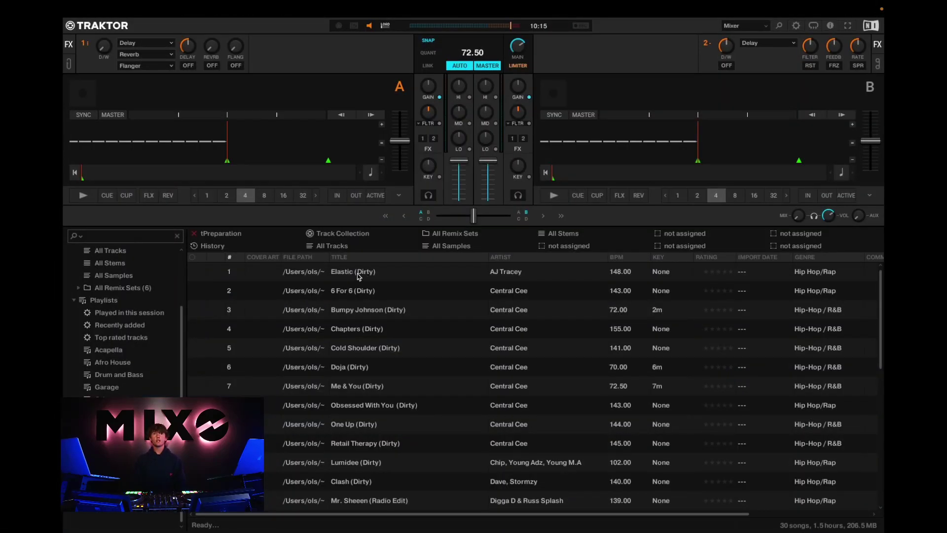
# Drag Elastic (Dirty) onto deck A and 6 For 6 (Dirty) onto deck B.
pyautogui.moveTo(358, 276); pyautogui.dragTo(214, 131)
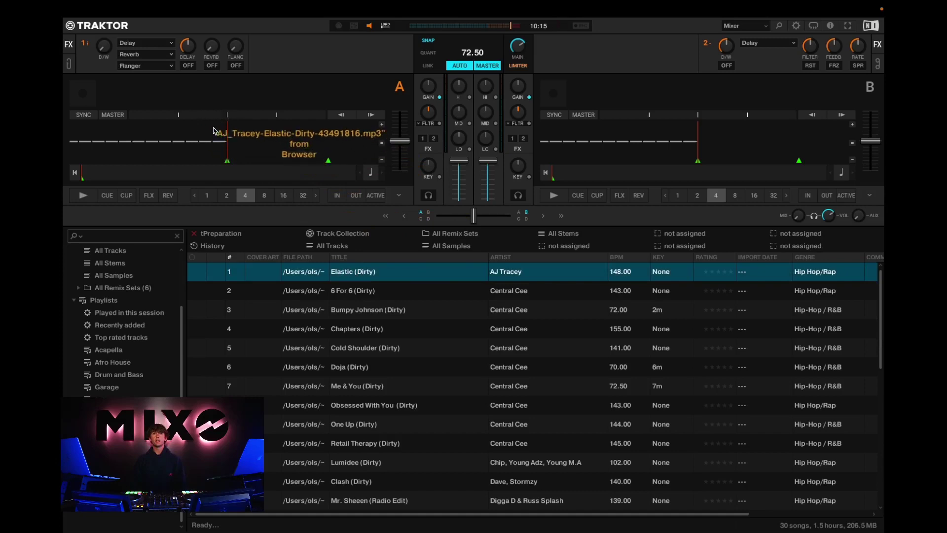
pyautogui.moveTo(333, 292)
pyautogui.mouseDown()
pyautogui.moveTo(528, 183)
pyautogui.moveTo(572, 145)
pyautogui.mouseUp()
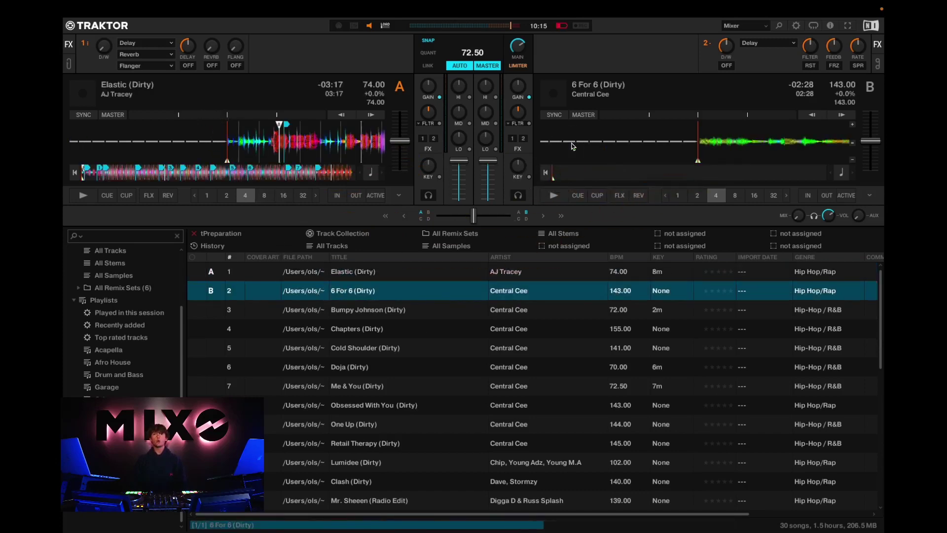